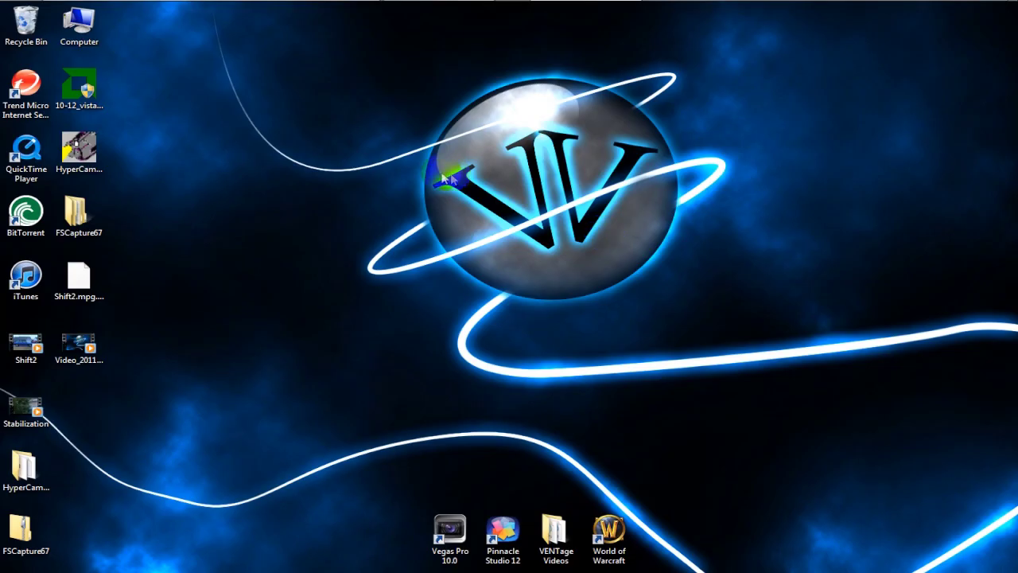
Launch Vegas Pro 10.0 from its desktop shortcut.
drag(441, 371, 817, 471)
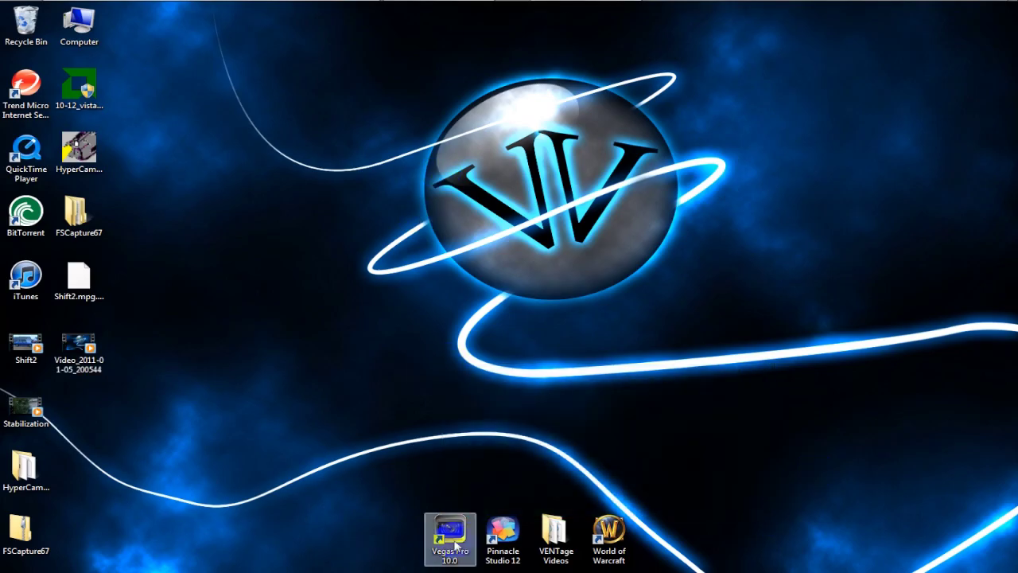
double_click(449, 532)
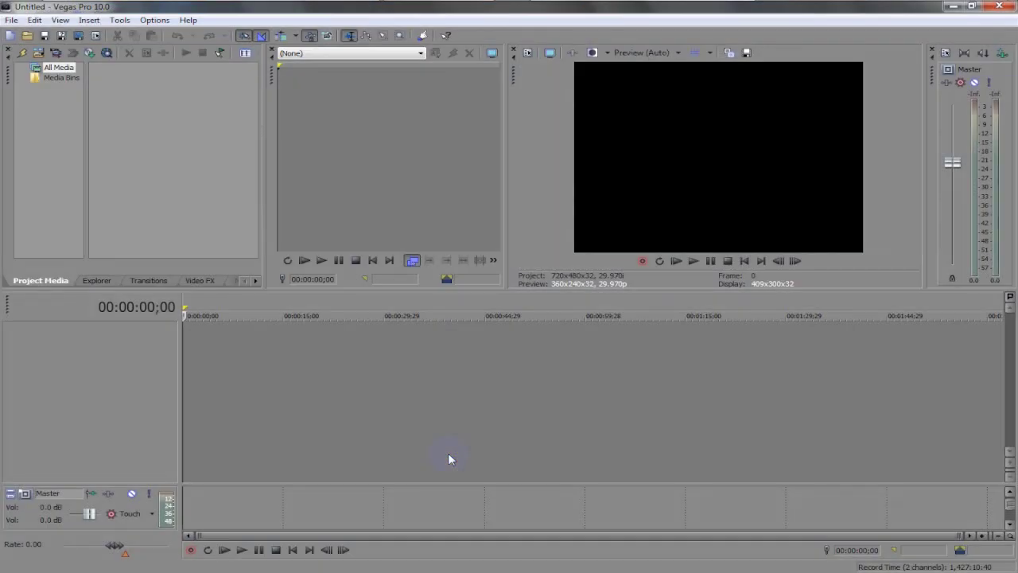
Create a new HD 1080-24p project with 32-bit floating point pixels and Best rendering quality.
click(11, 20)
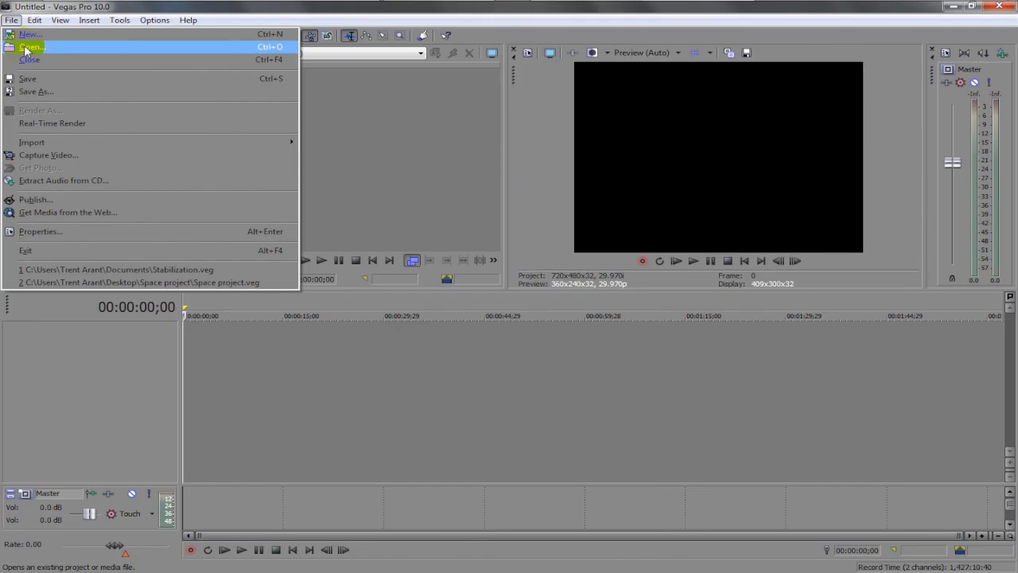
click(79, 6)
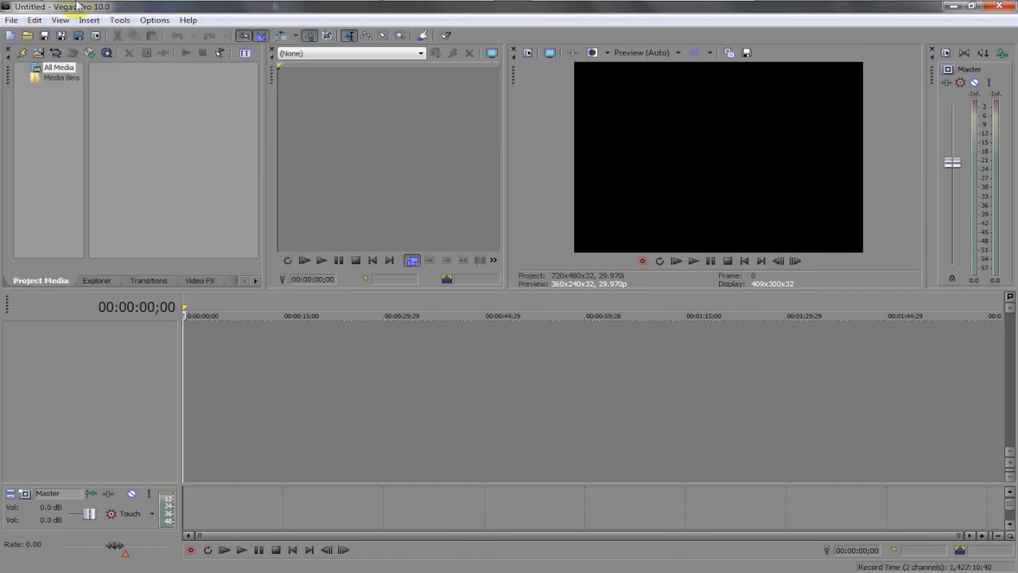
click(16, 22)
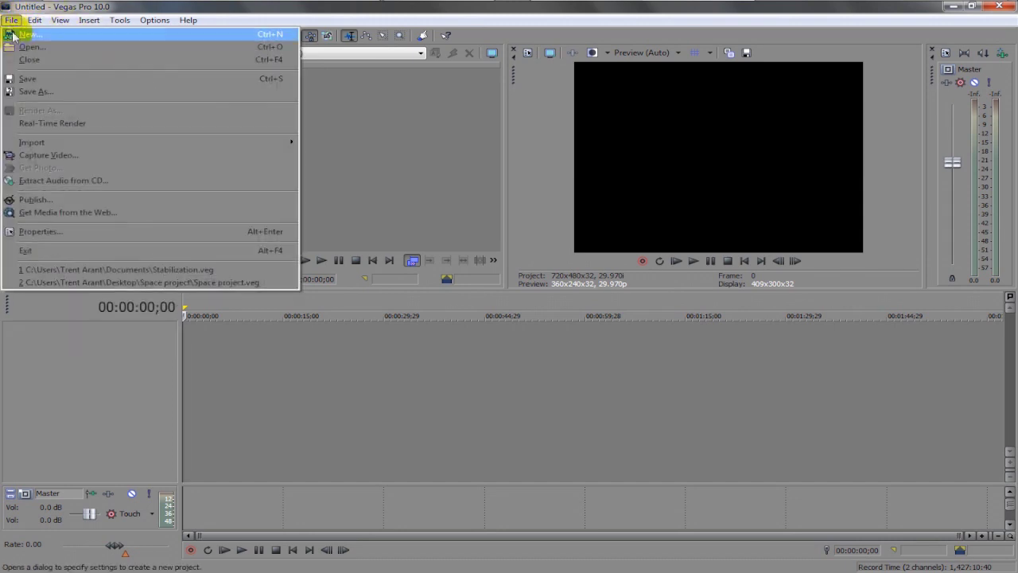
click(32, 37)
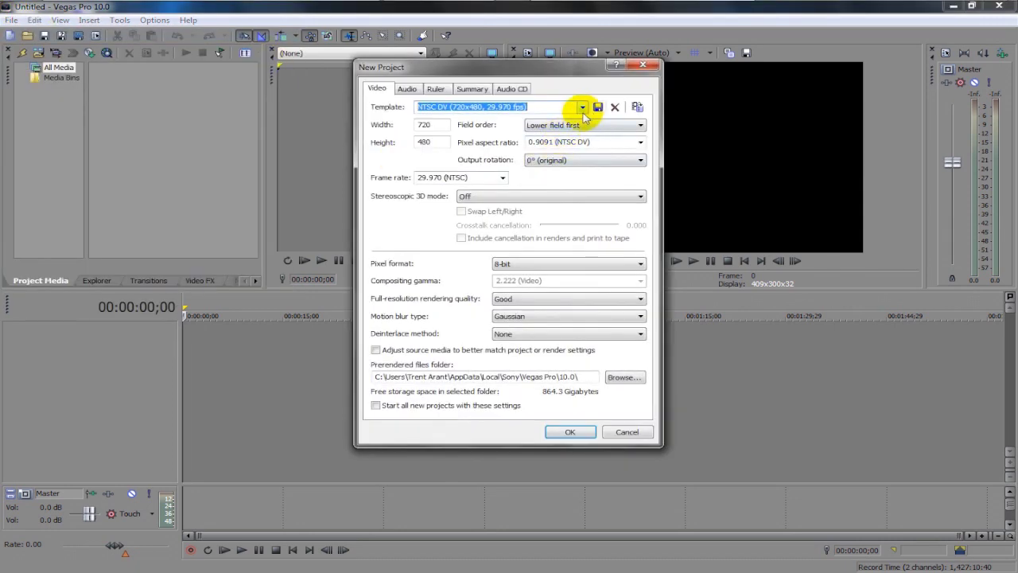
click(583, 107)
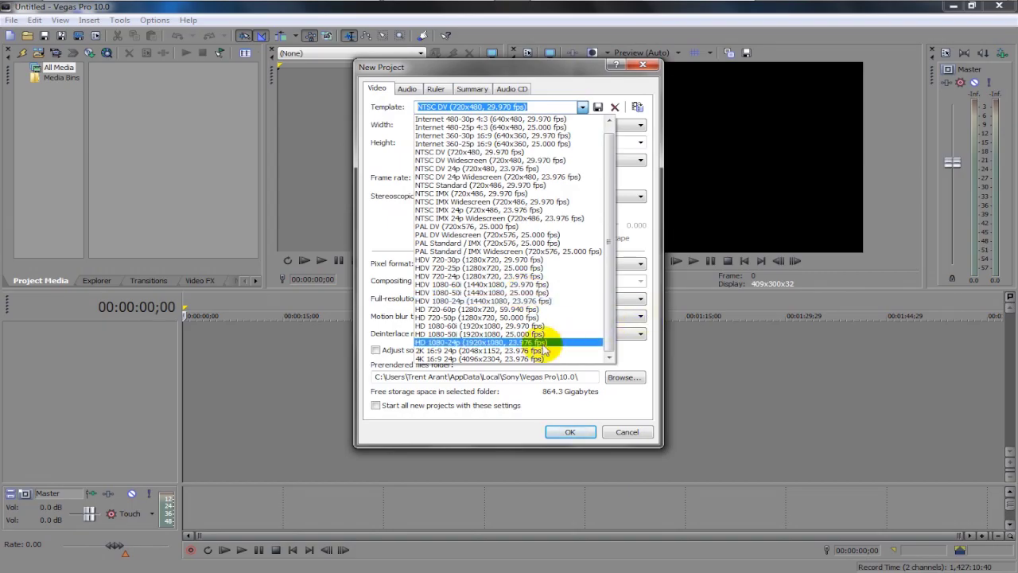
click(543, 344)
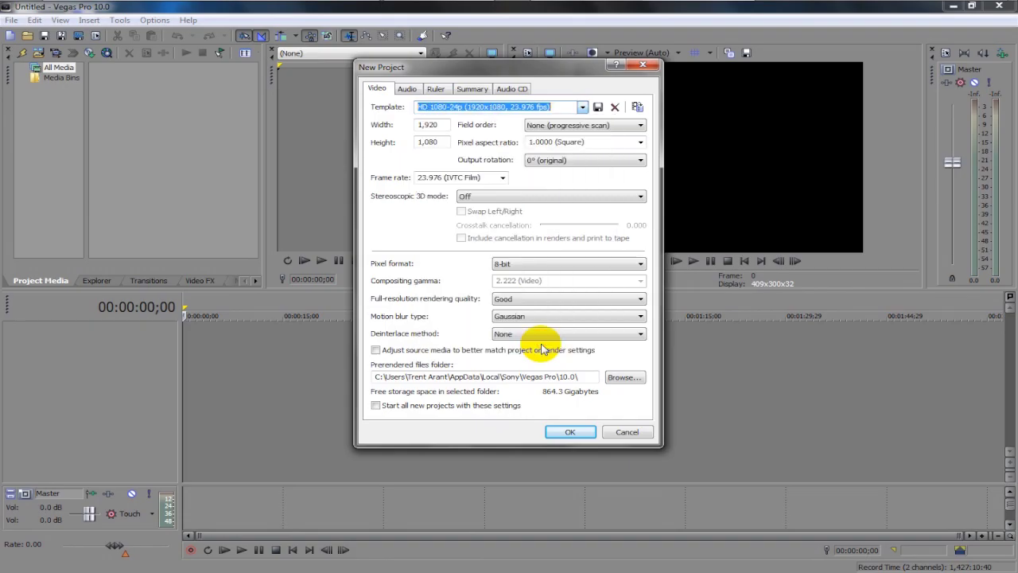
click(562, 269)
click(542, 296)
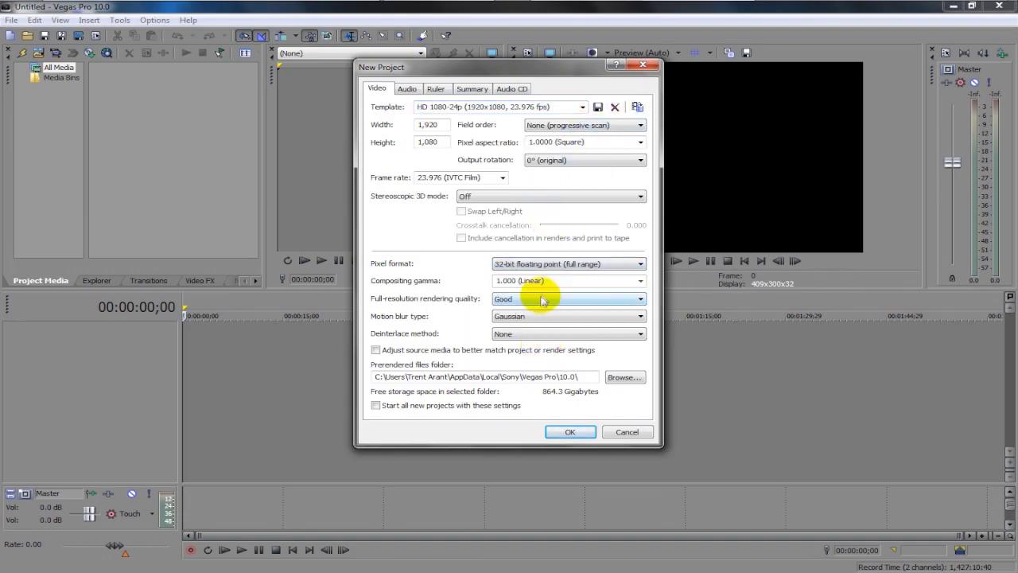
click(540, 303)
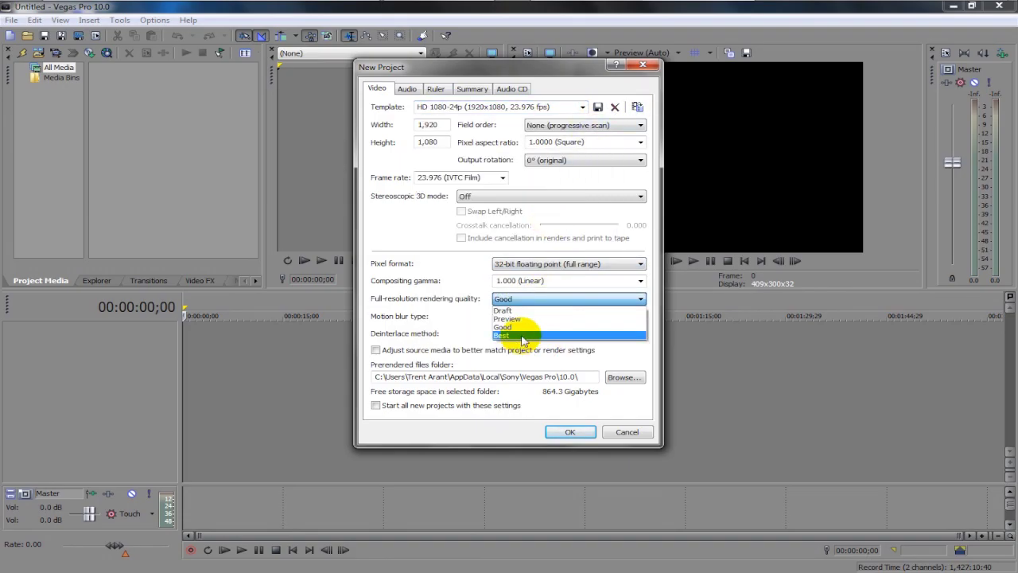
click(521, 338)
click(569, 433)
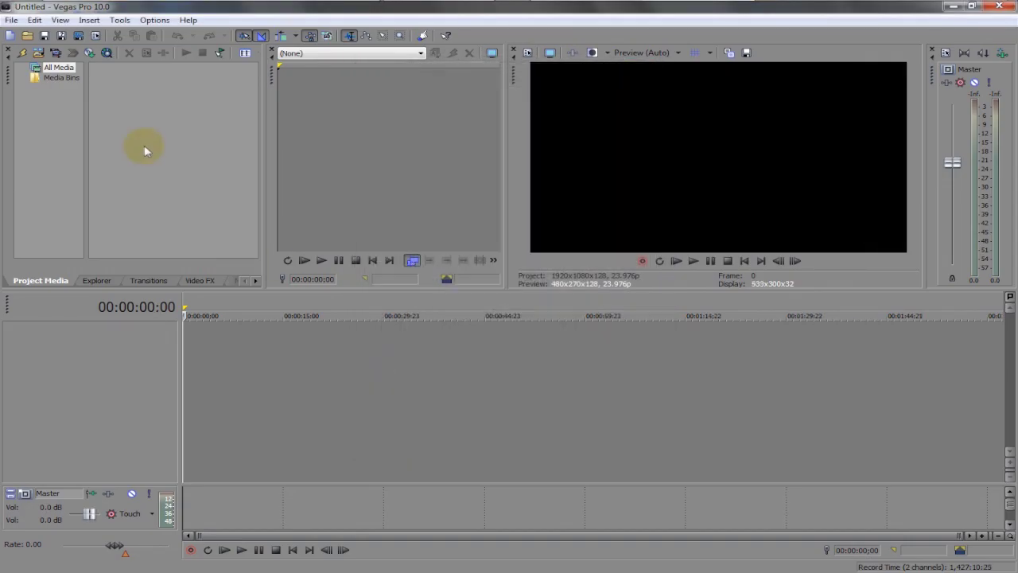
Import Shift2.mpg and place it at the start of the timeline.
click(39, 54)
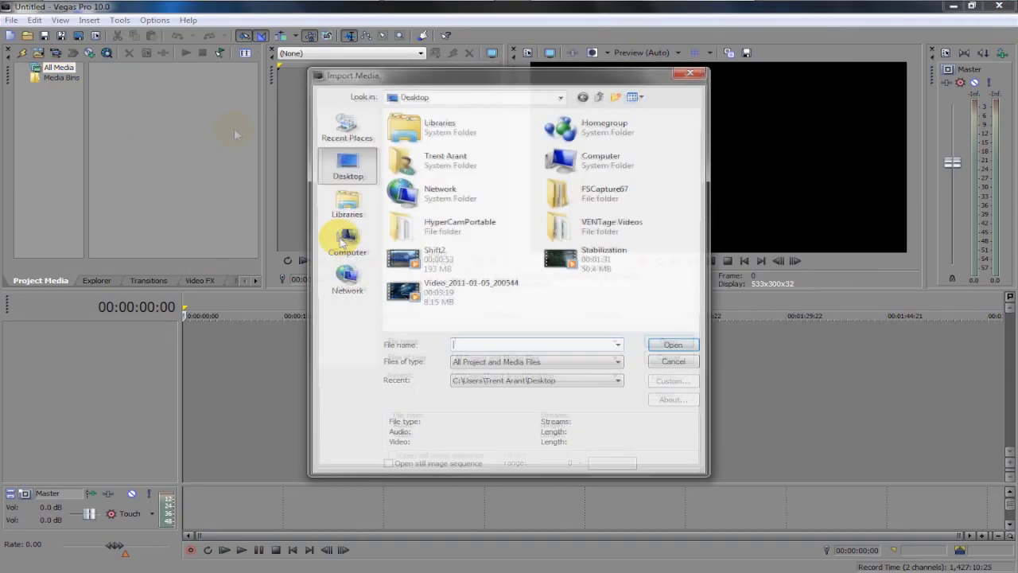
click(441, 261)
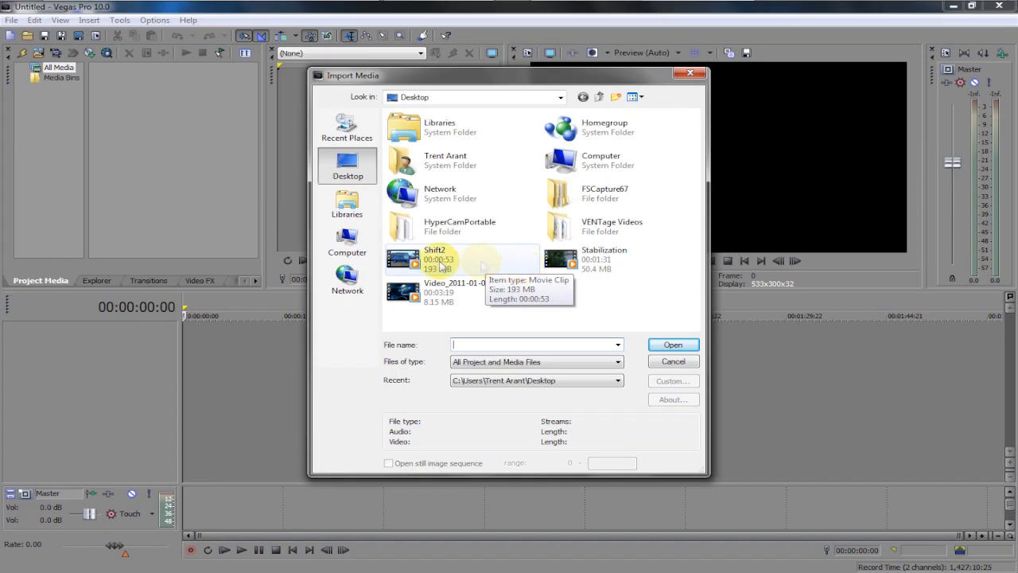
click(673, 345)
drag(137, 115, 190, 353)
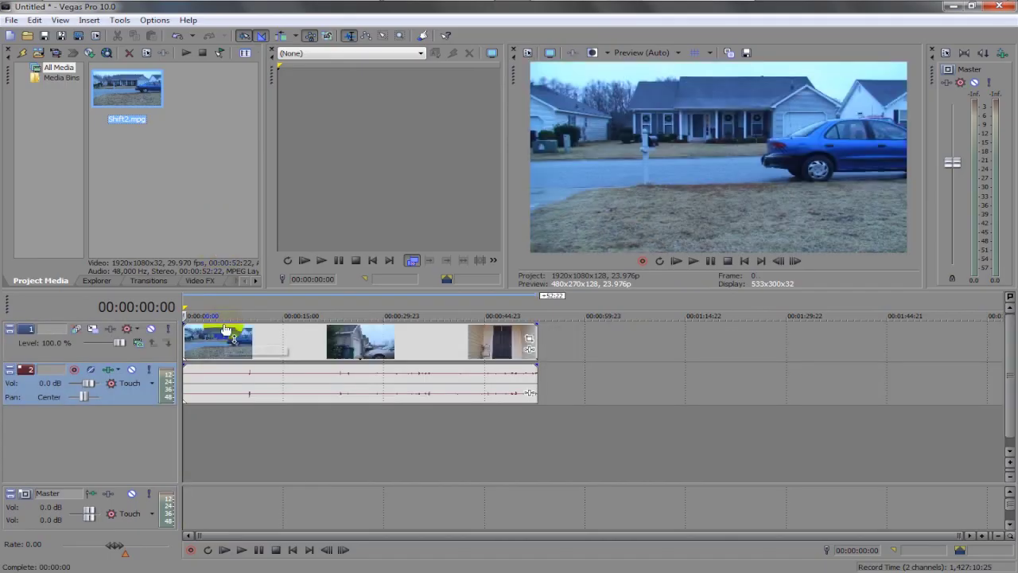
Split the clip near the 12-second mark and delete the tail after the cut.
scroll(253, 330, up, 4)
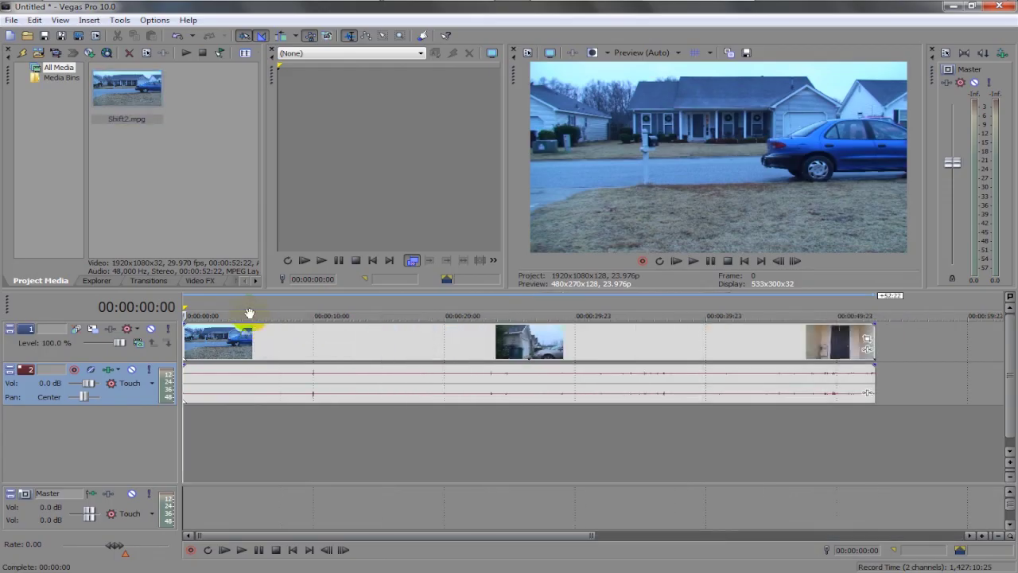
click(397, 316)
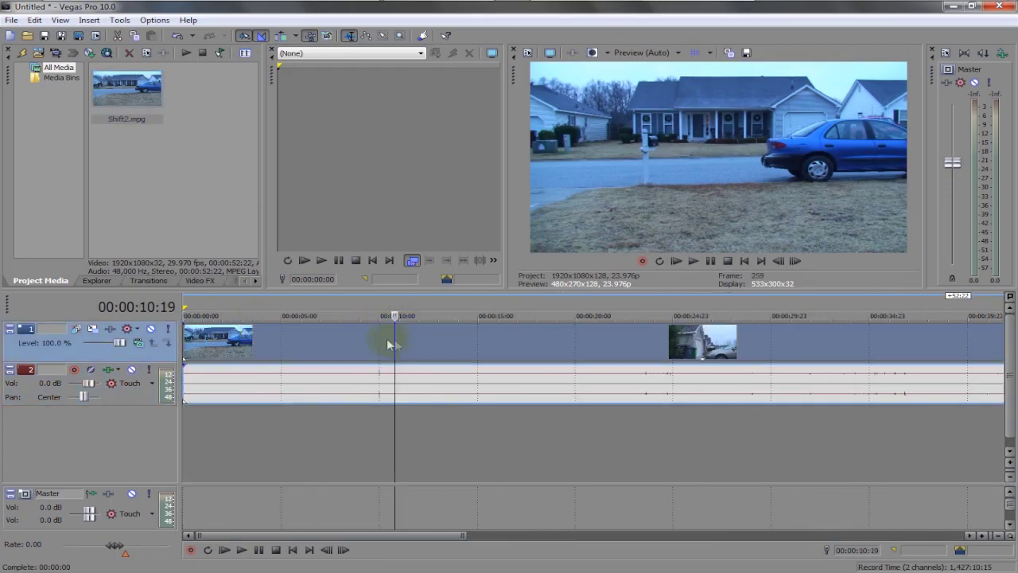
drag(397, 316, 438, 316)
key(s)
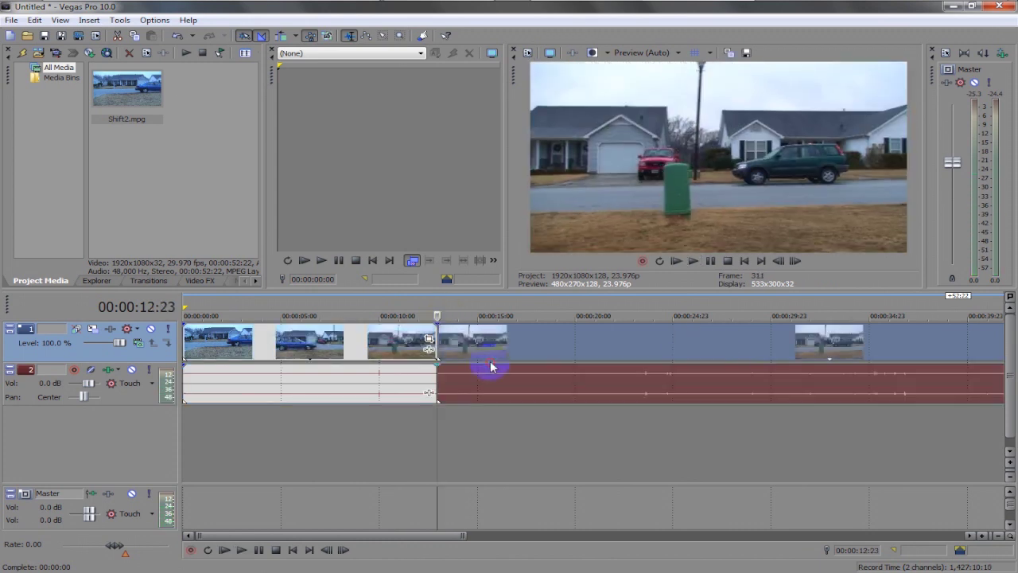
click(488, 342)
key(Delete)
click(286, 352)
scroll(200, 347, down, 2)
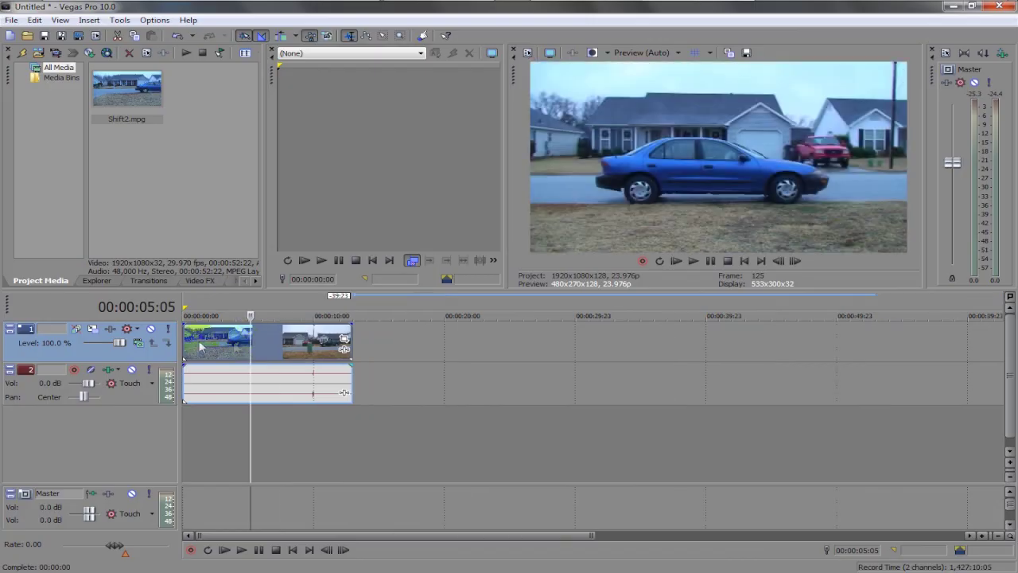
click(190, 348)
key(space)
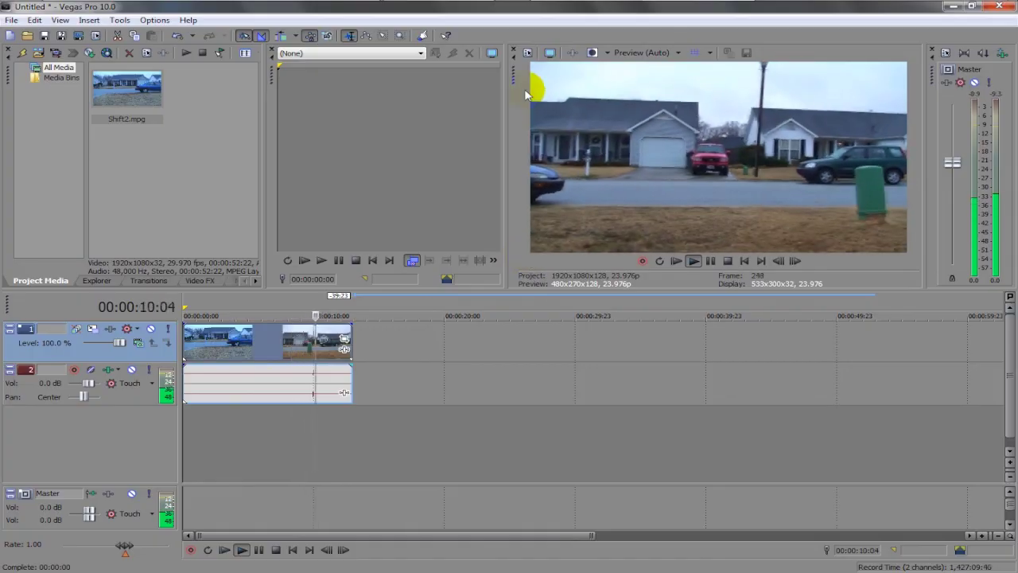
key(space)
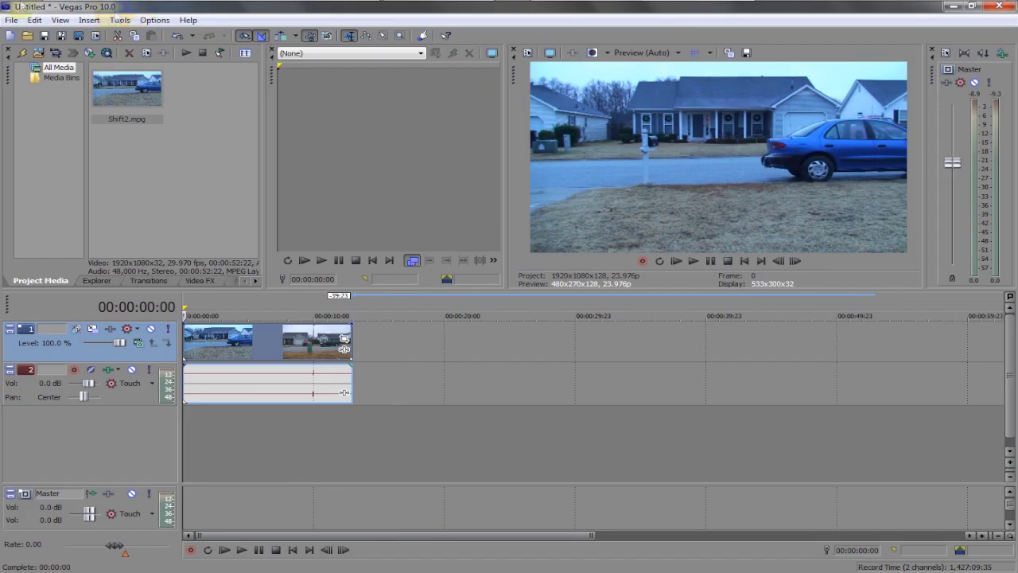
click(121, 20)
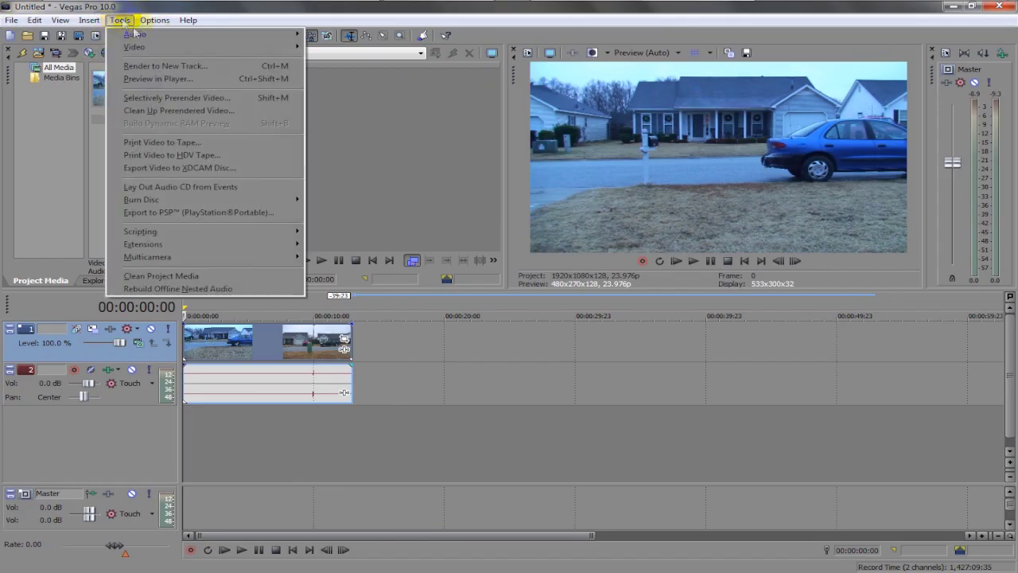
Stabilize a subclip with 'Handheld camera, very smooth' at Best accuracy, keeping Pan/Tilt and Roll.
mouse_move(199, 47)
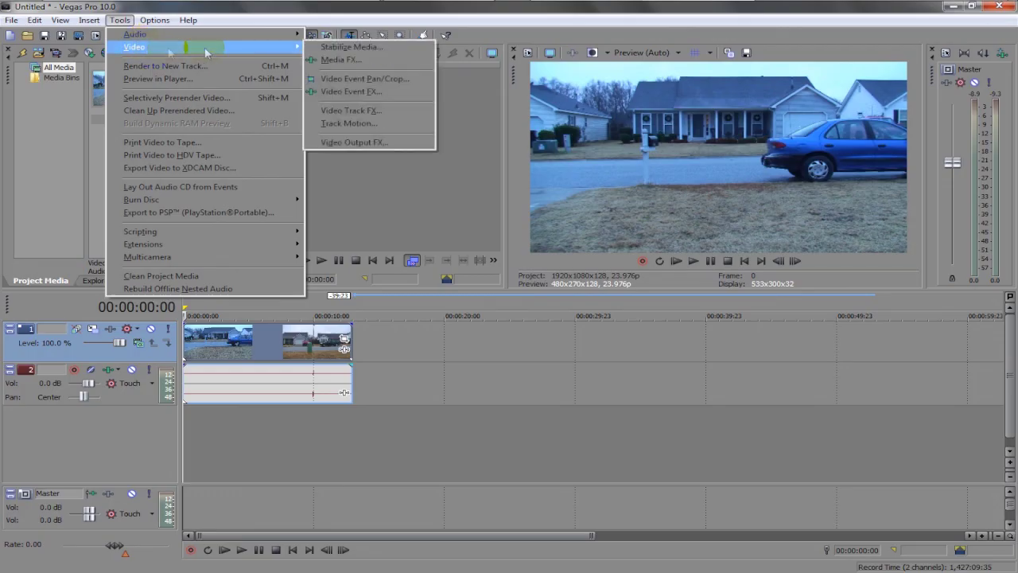
click(338, 47)
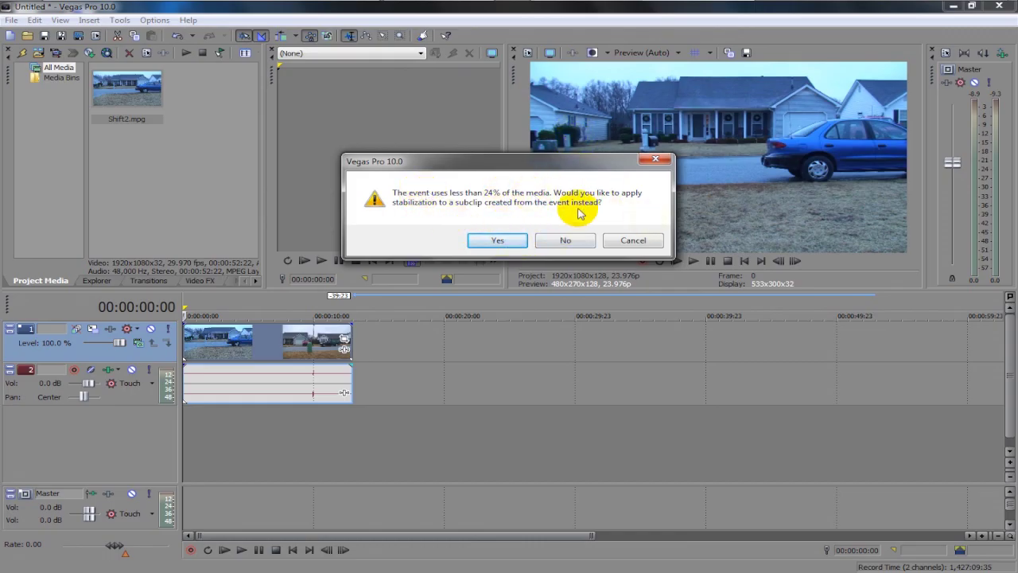
click(501, 239)
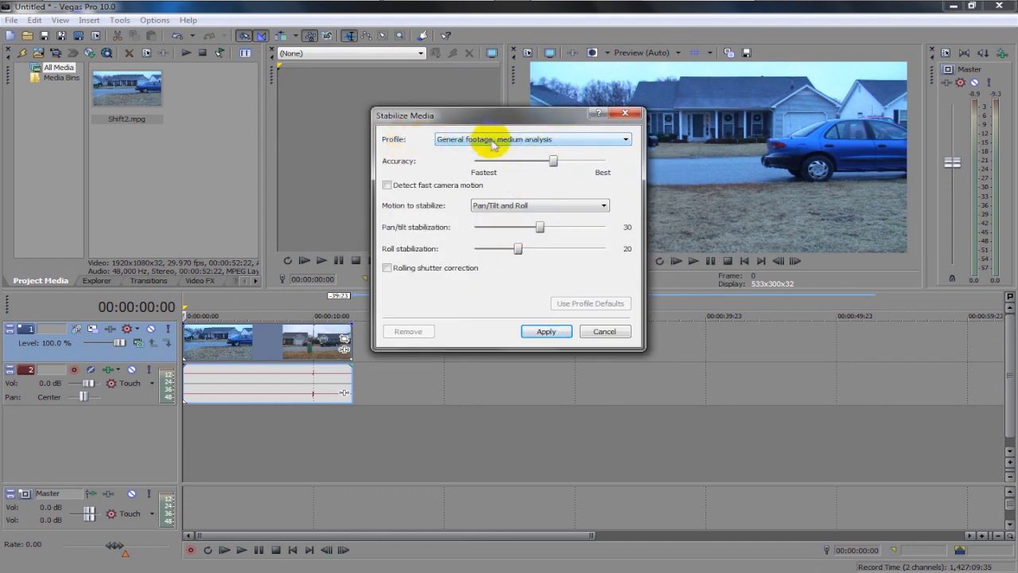
click(494, 141)
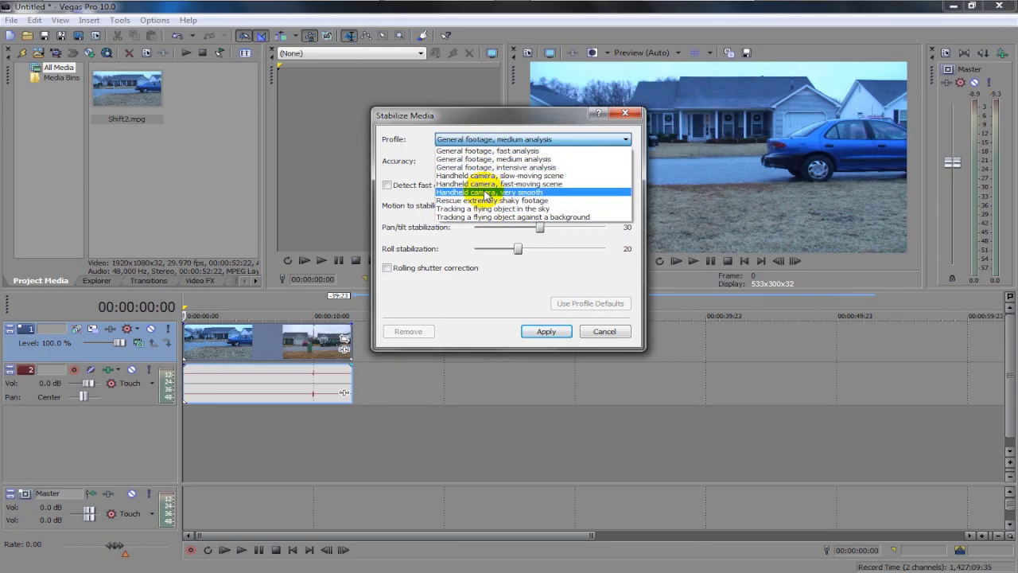
click(493, 192)
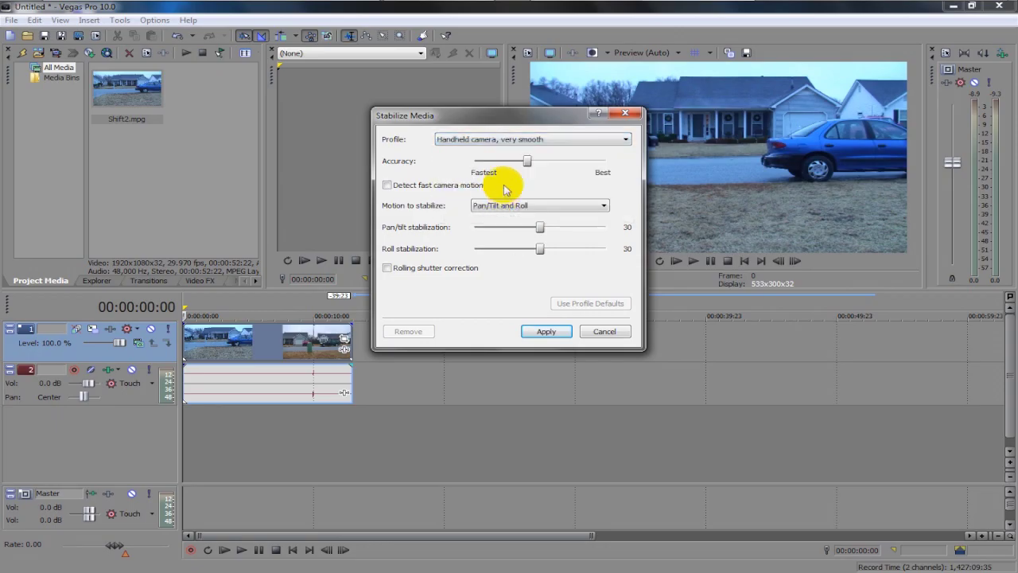
drag(527, 162, 605, 162)
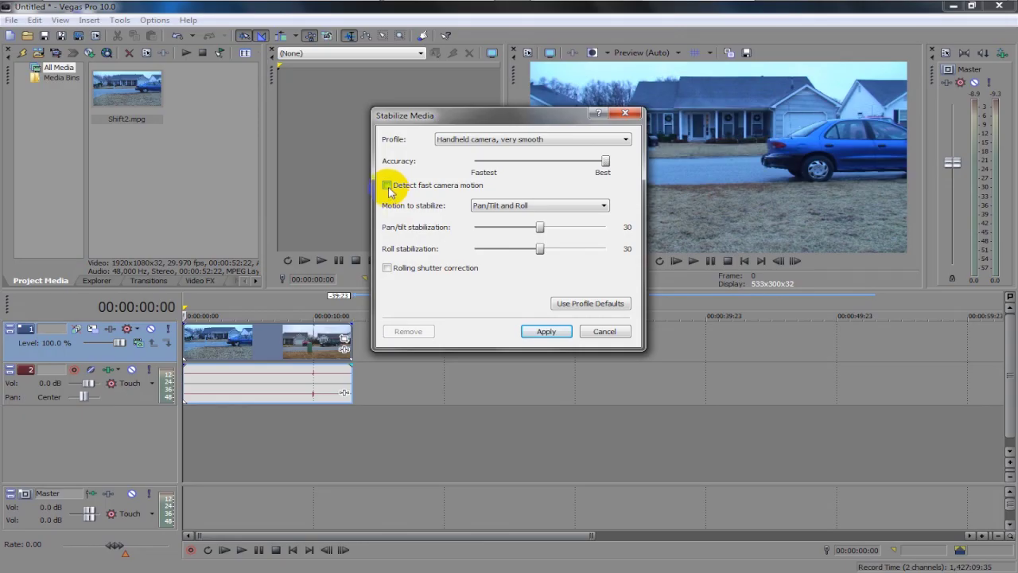
click(549, 206)
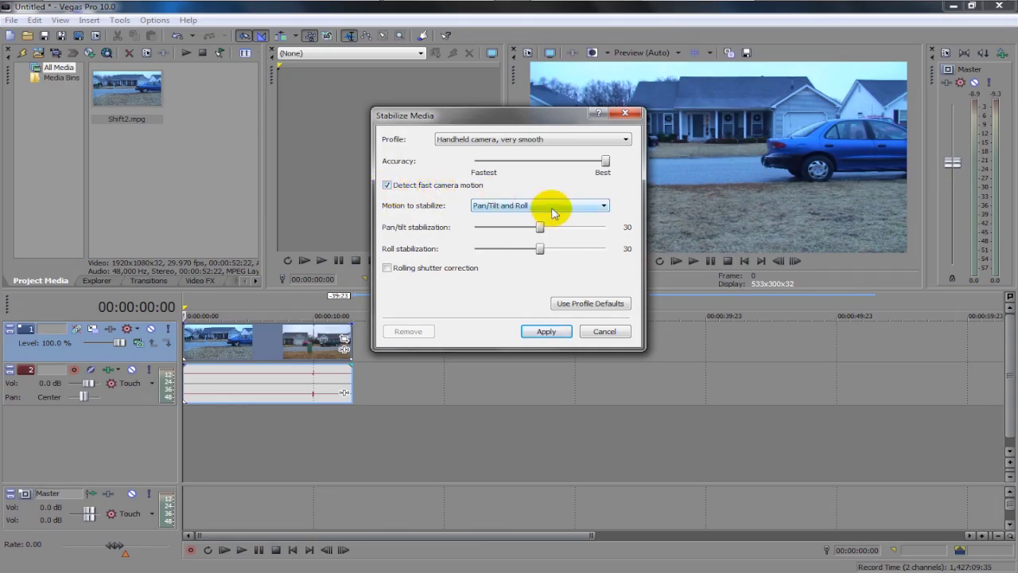
click(523, 207)
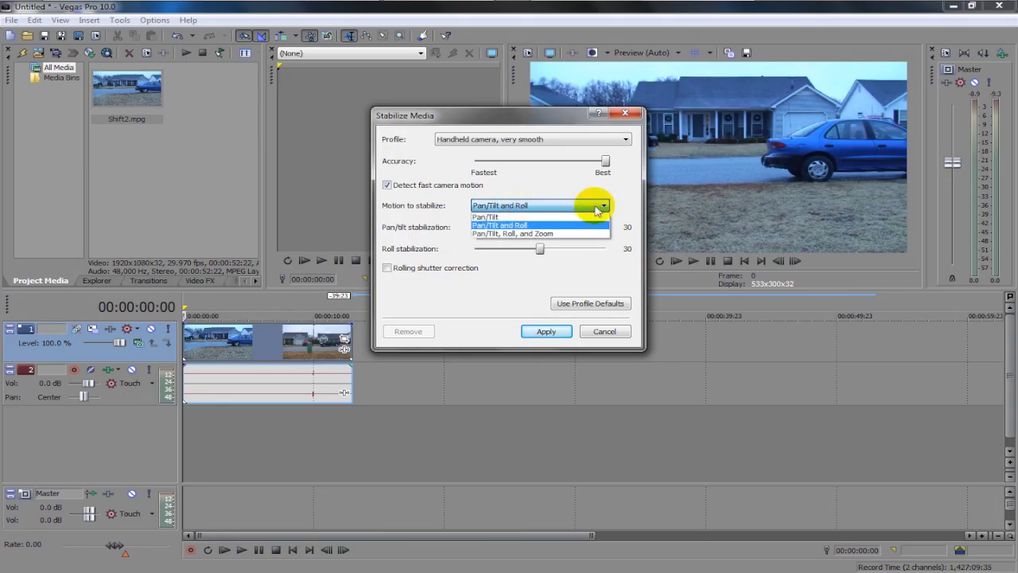
click(543, 225)
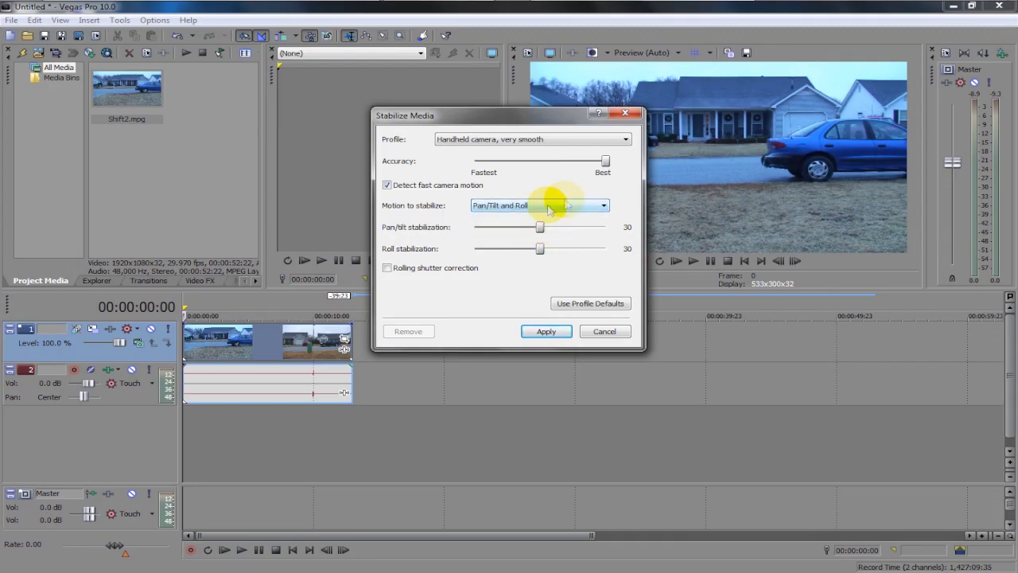
click(546, 332)
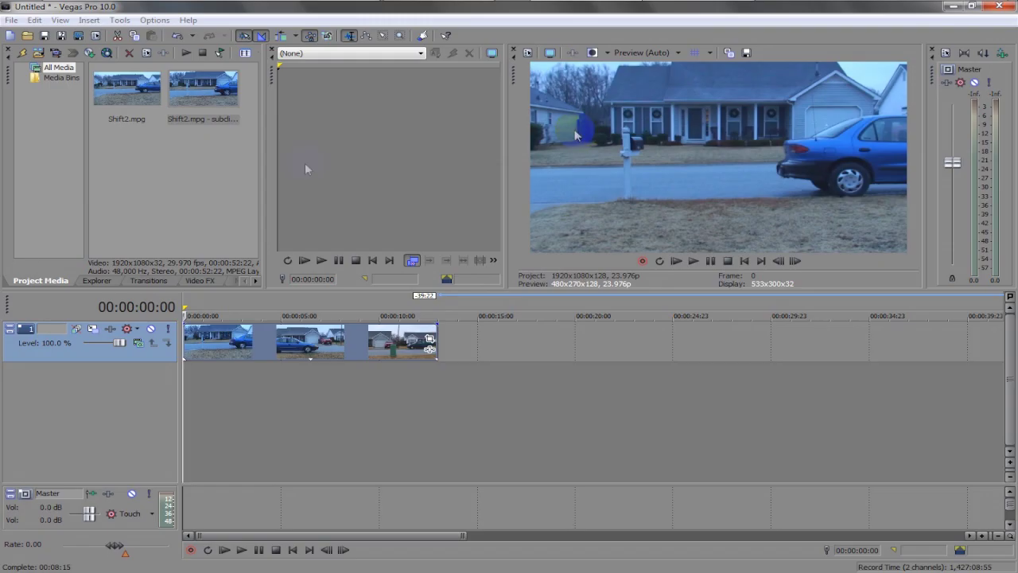
Play the stabilized project from its start, then stop playback.
key(space)
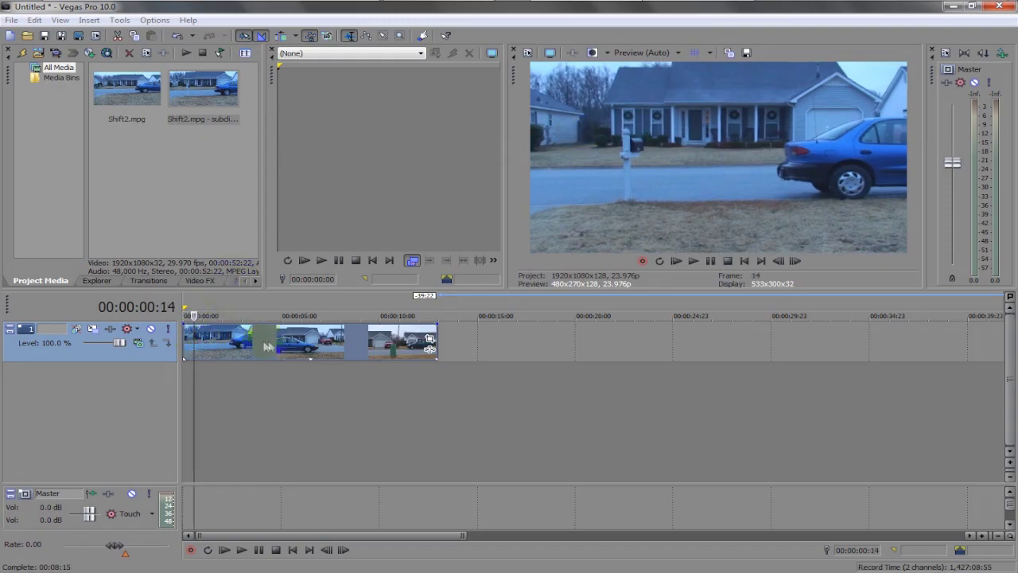
key(space)
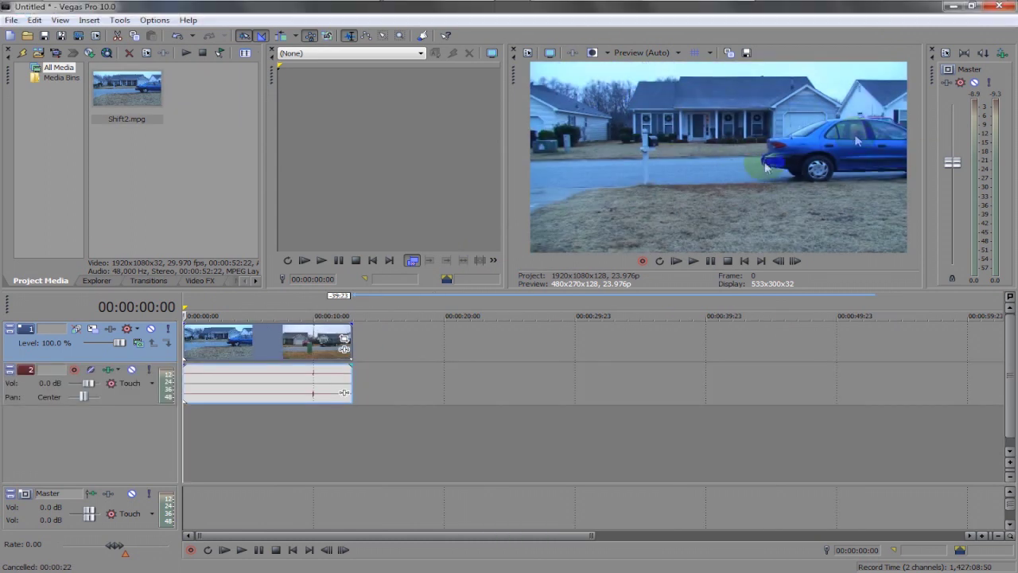
click(654, 8)
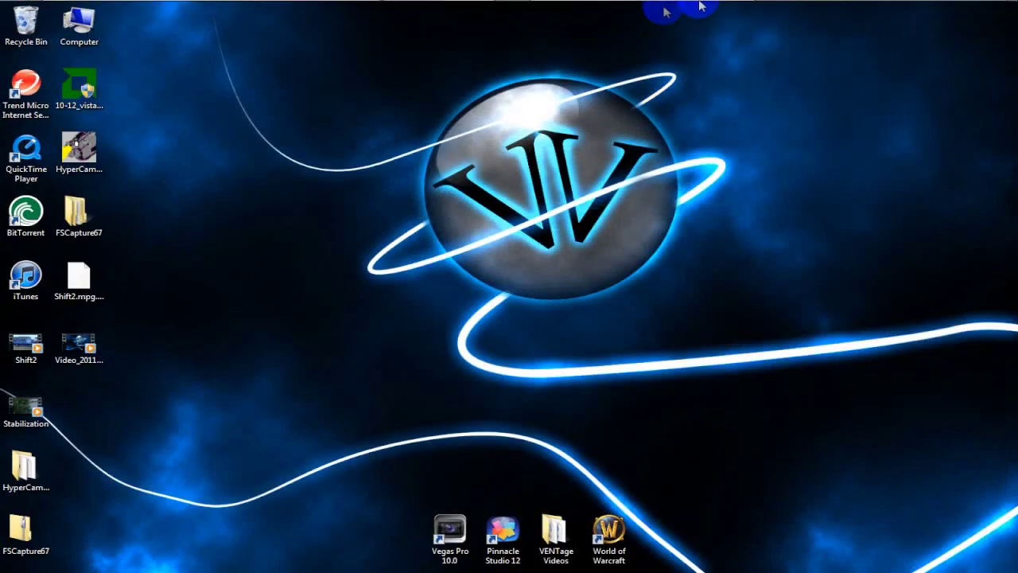
click(693, 11)
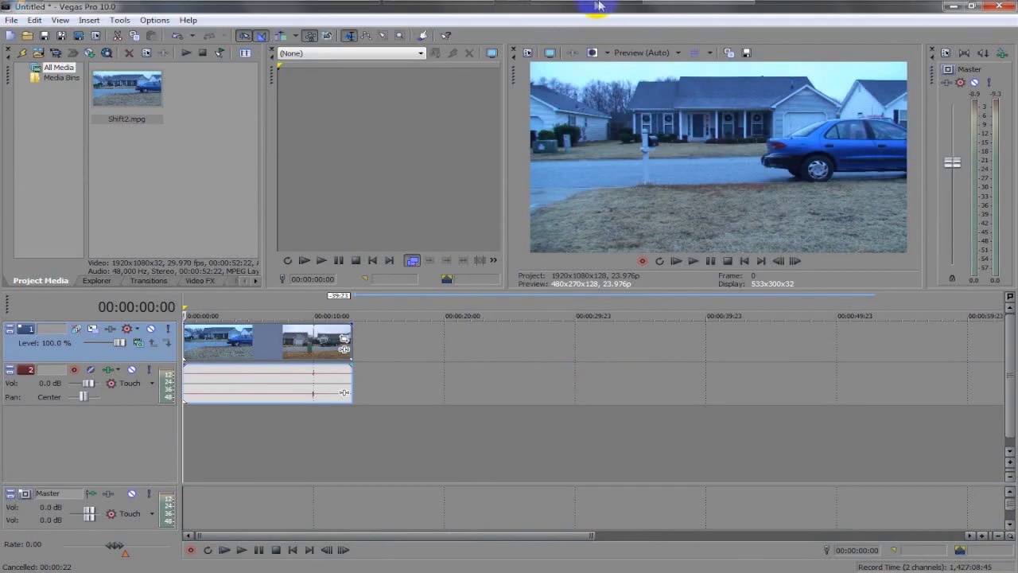
click(620, 9)
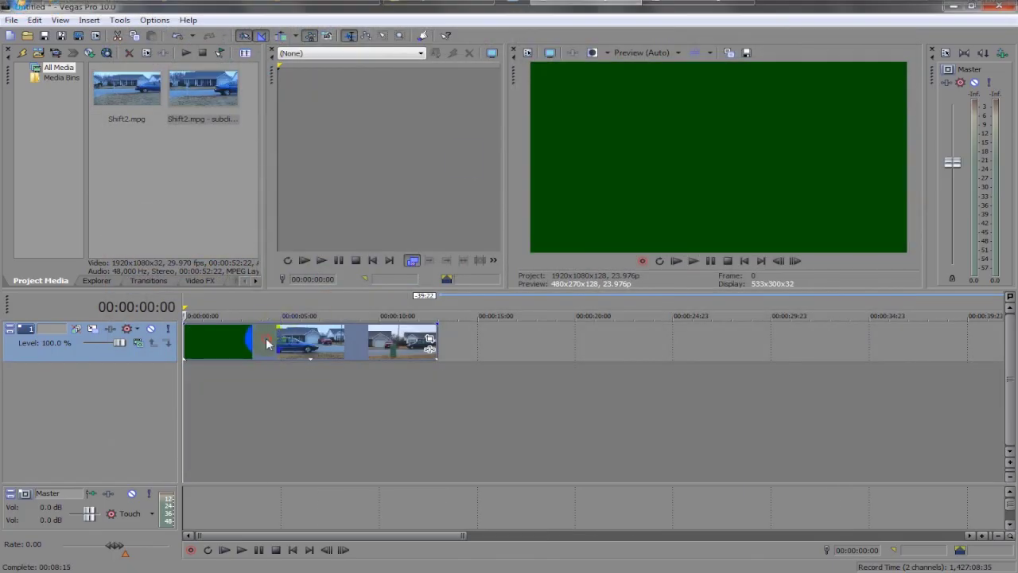
click(266, 342)
click(200, 340)
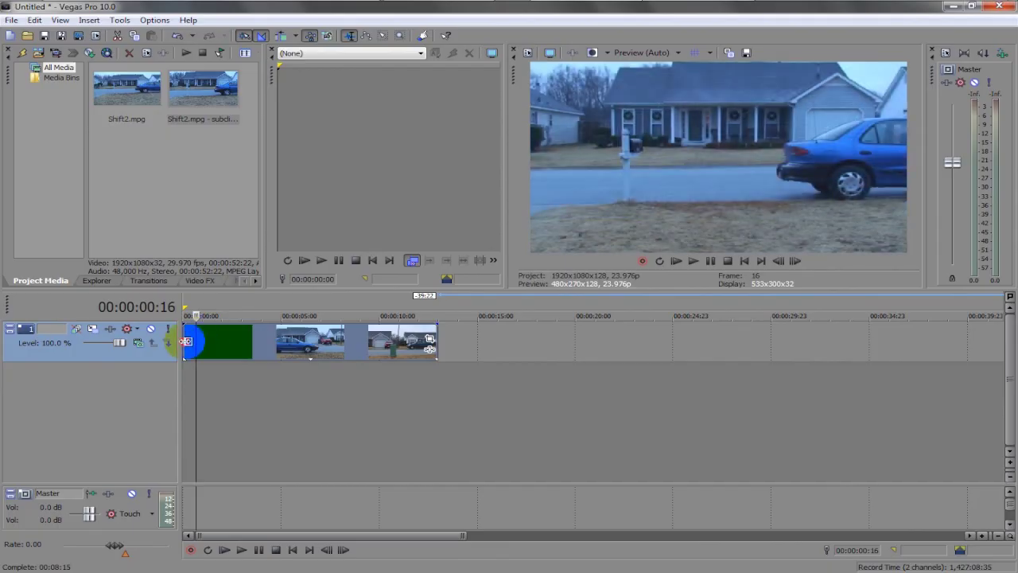
click(186, 341)
key(Right)
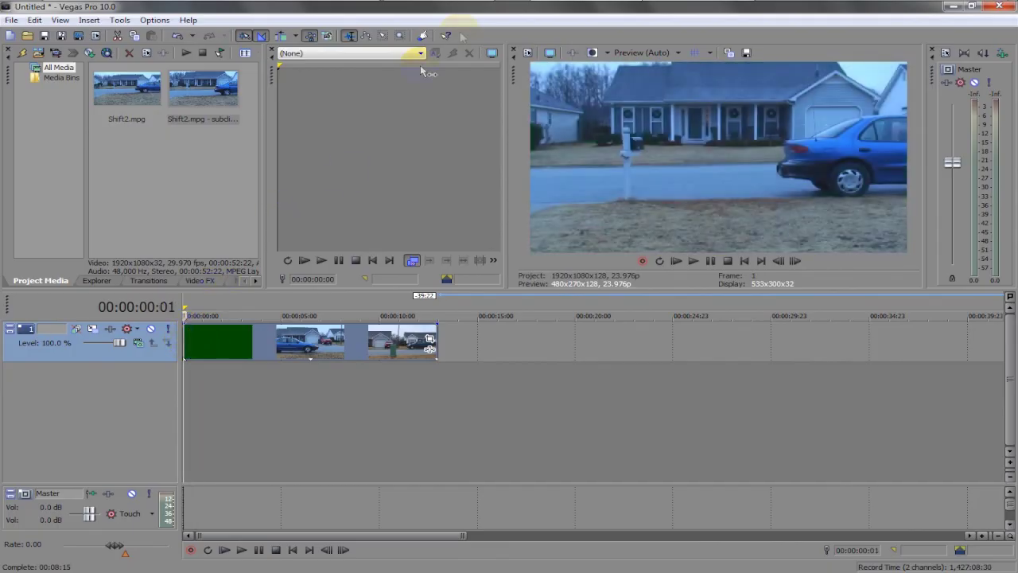
click(681, 9)
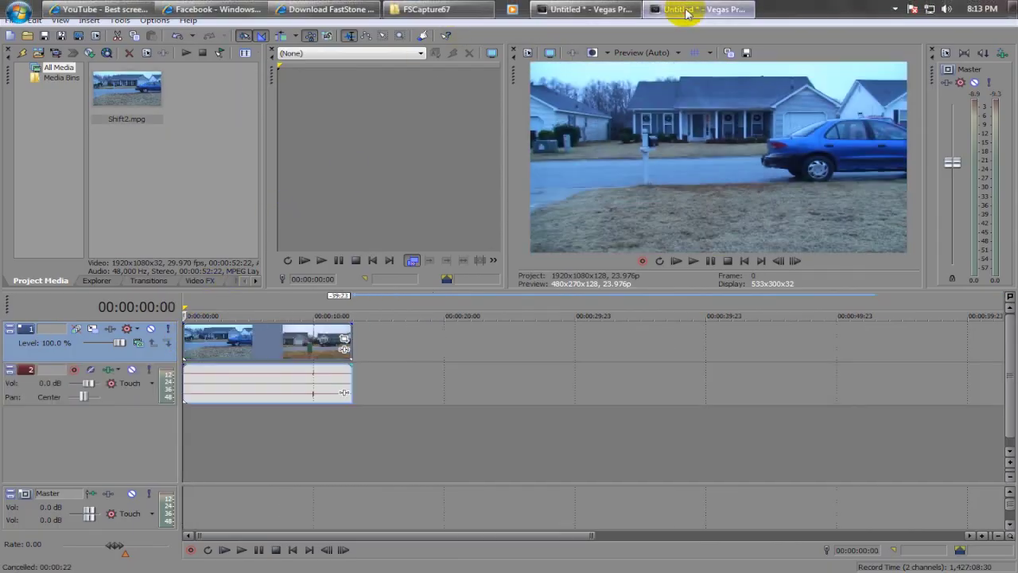
click(610, 11)
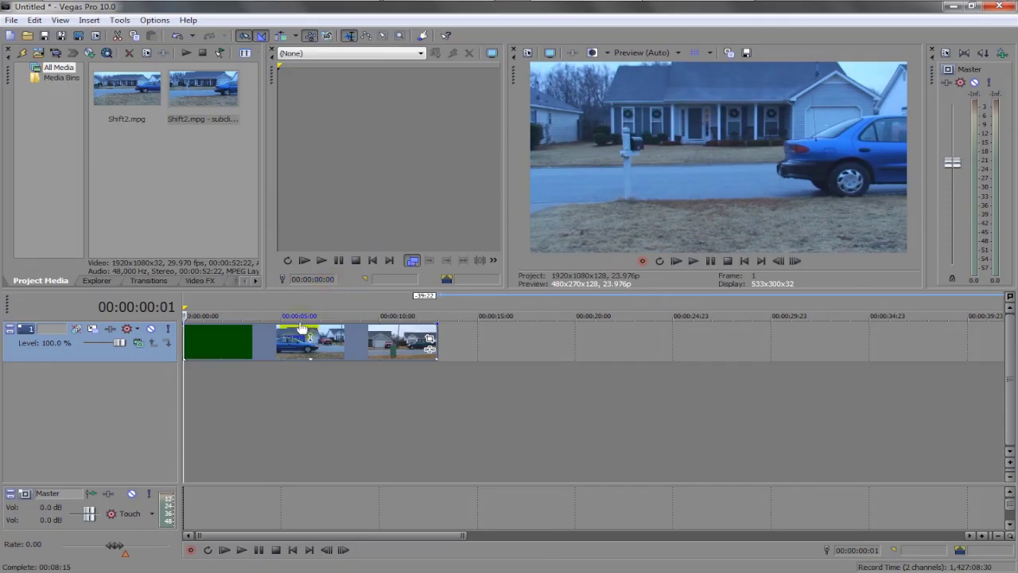
key(space)
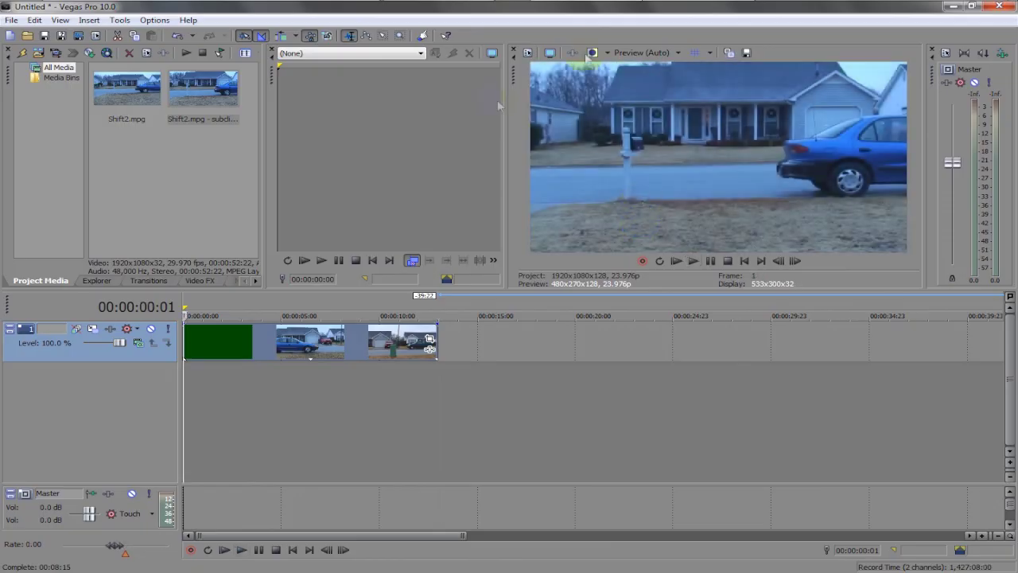
mouse_move(657, 10)
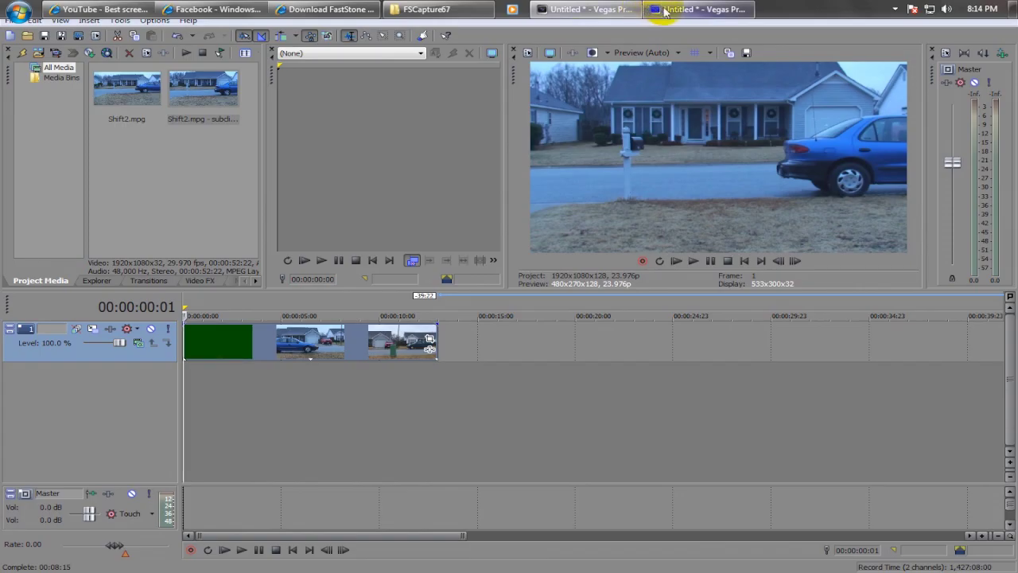
Play the original shaky Shift2.mpg clip in the original project.
click(664, 11)
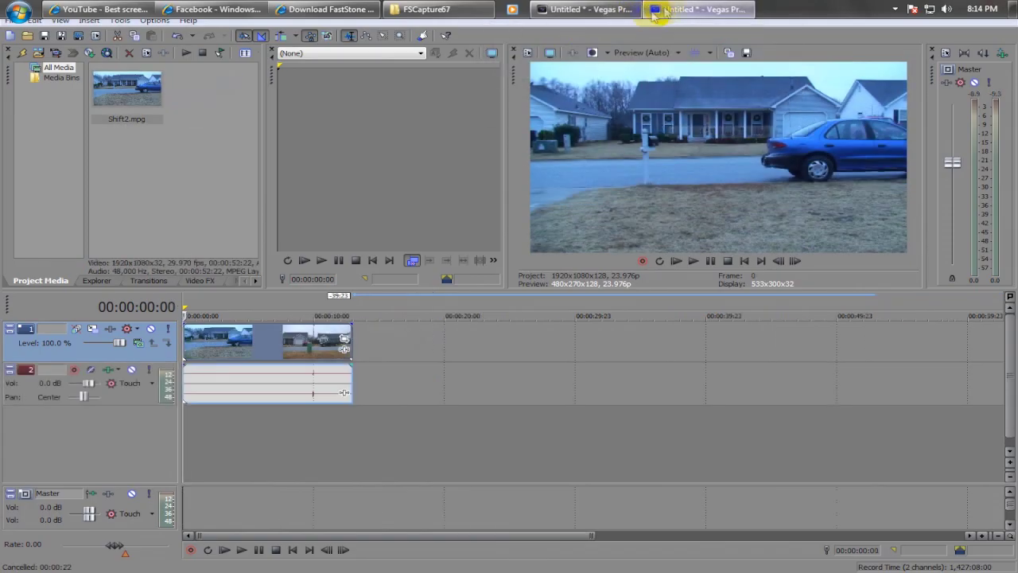
key(space)
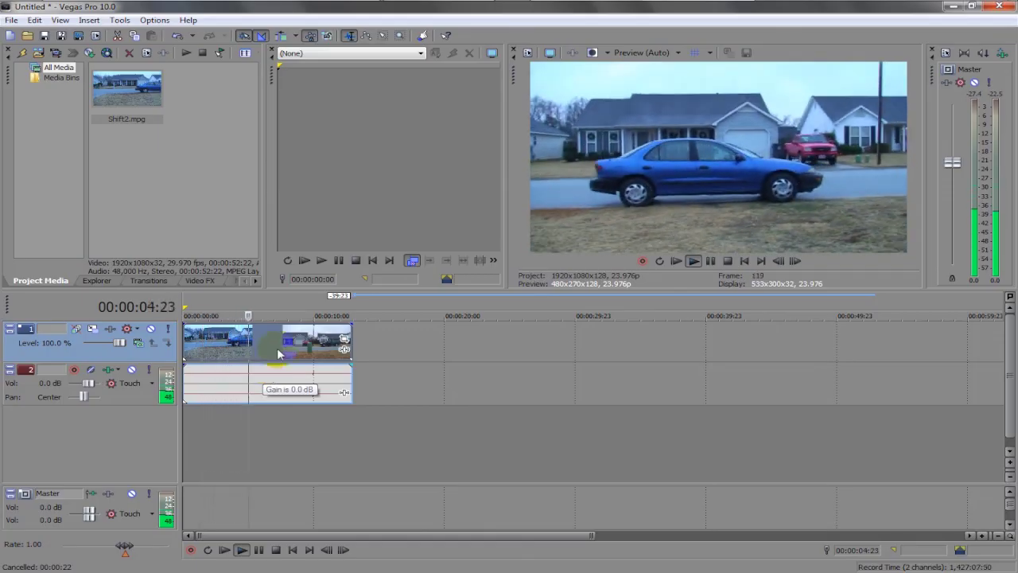
click(549, 7)
Play the stabilized subclip in the other project for comparison, then stop.
click(549, 8)
key(space)
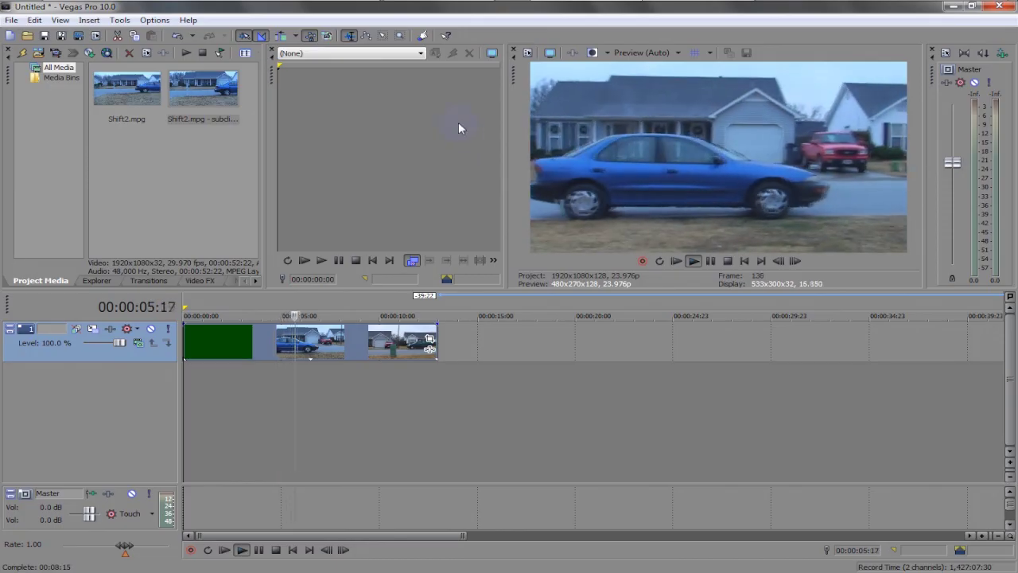
key(space)
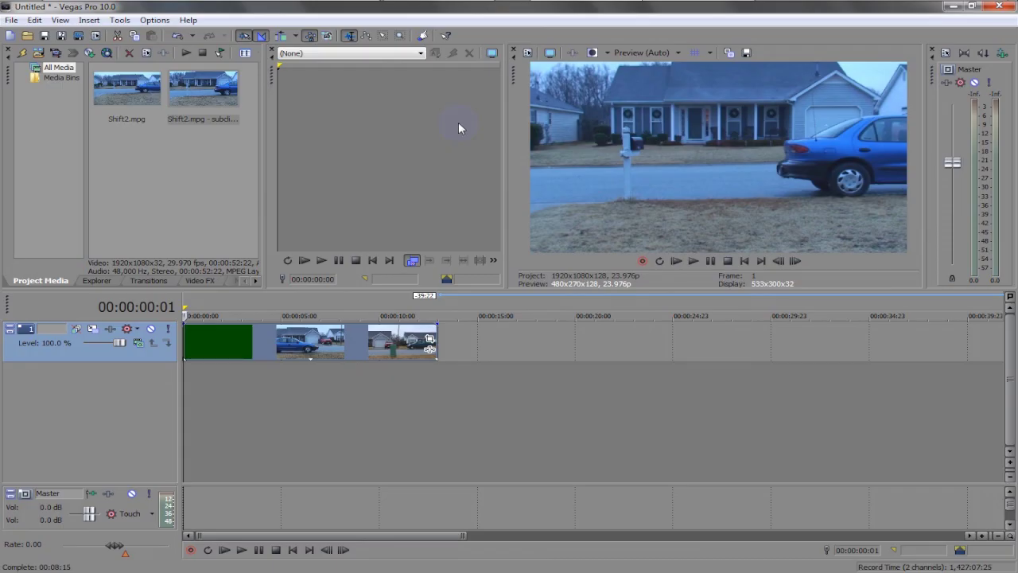
mouse_move(627, 6)
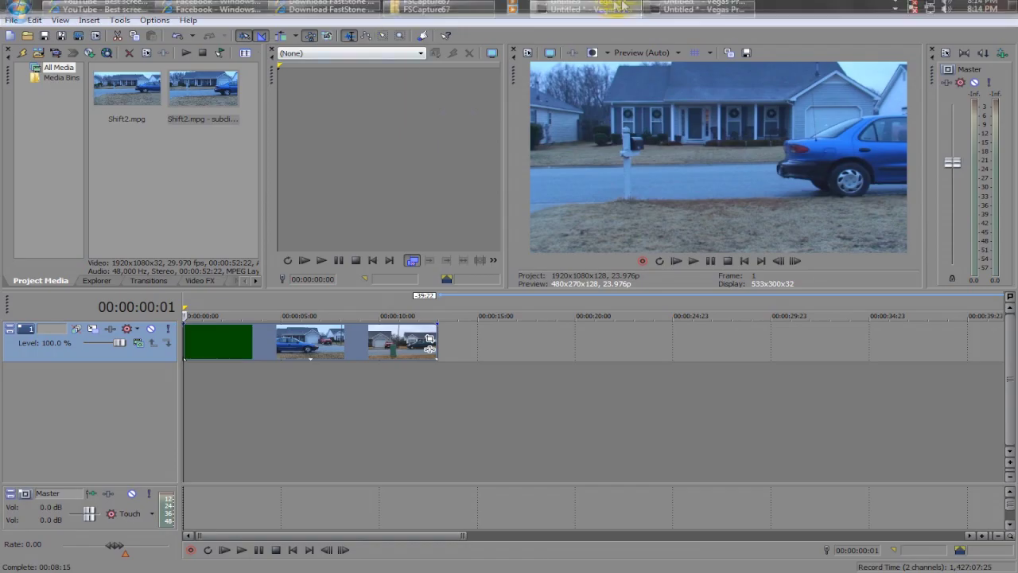